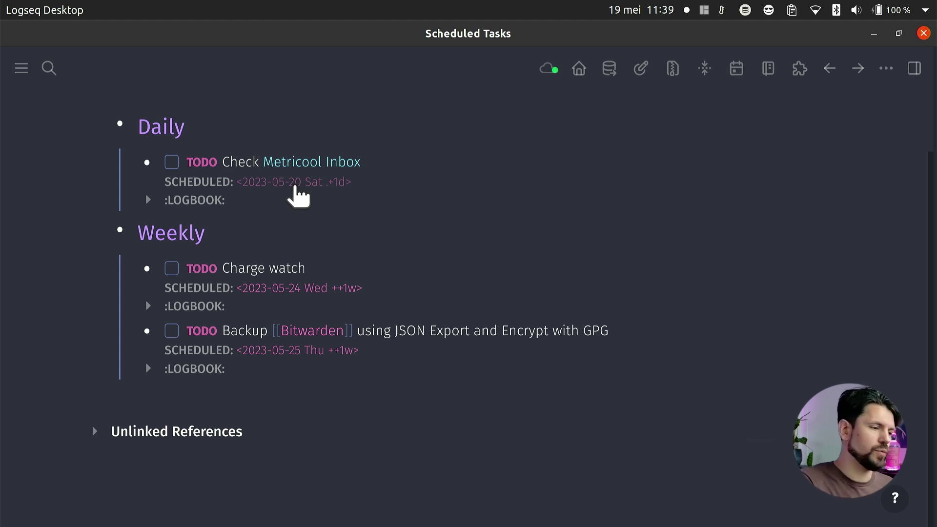
Change the scheduled date of the daily Check Metricool Inbox task to 2023-05-19
click(374, 186)
click(318, 196)
key(BackSpace)
key(BackSpace)
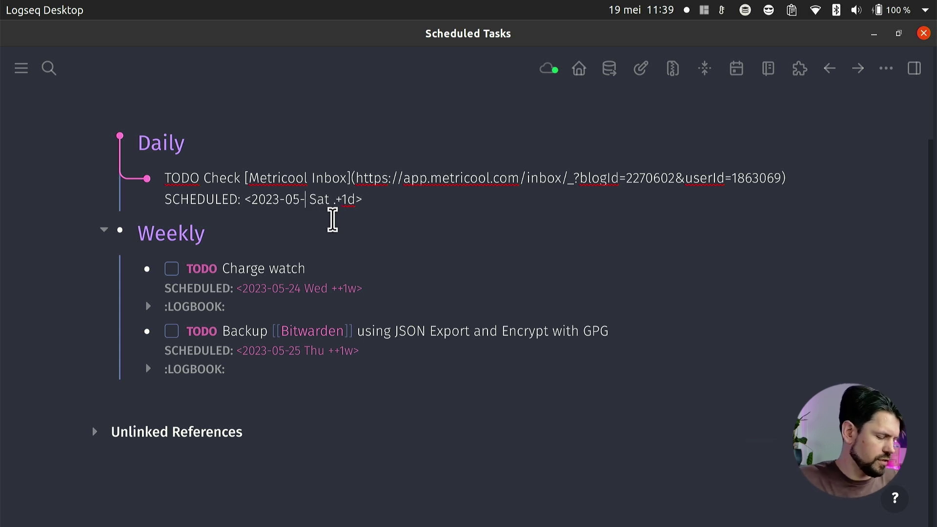
text(19)
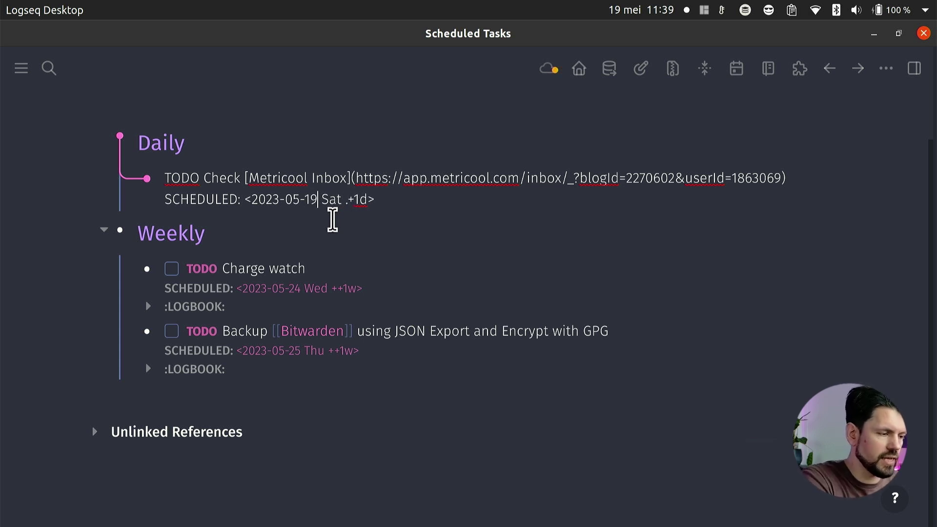
click(333, 224)
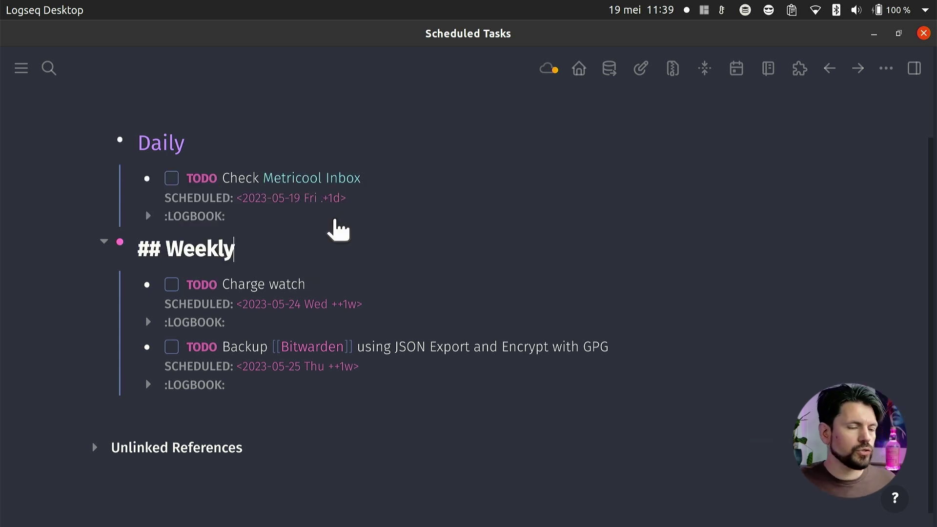
Go to the home journal and mark Check Metricool Inbox as done in its Scheduled list
click(580, 70)
scroll(494, 189, down, 12)
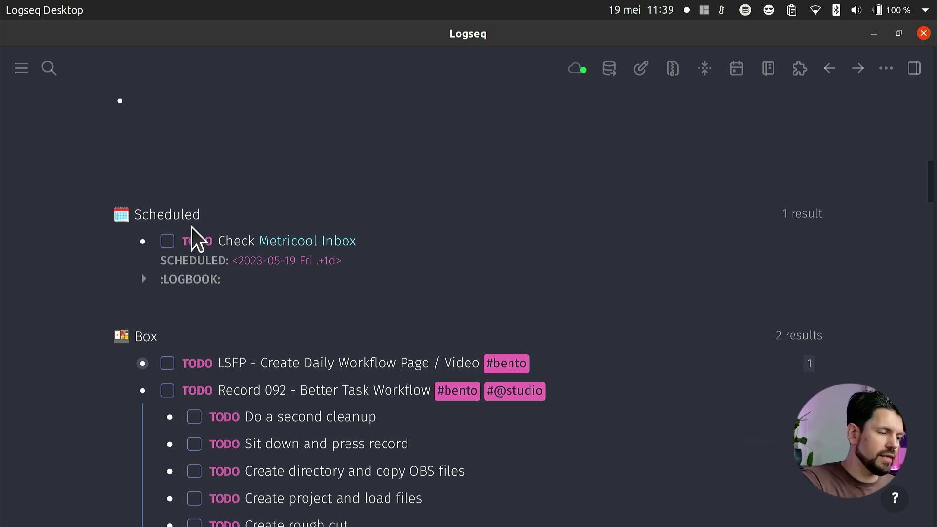
click(168, 242)
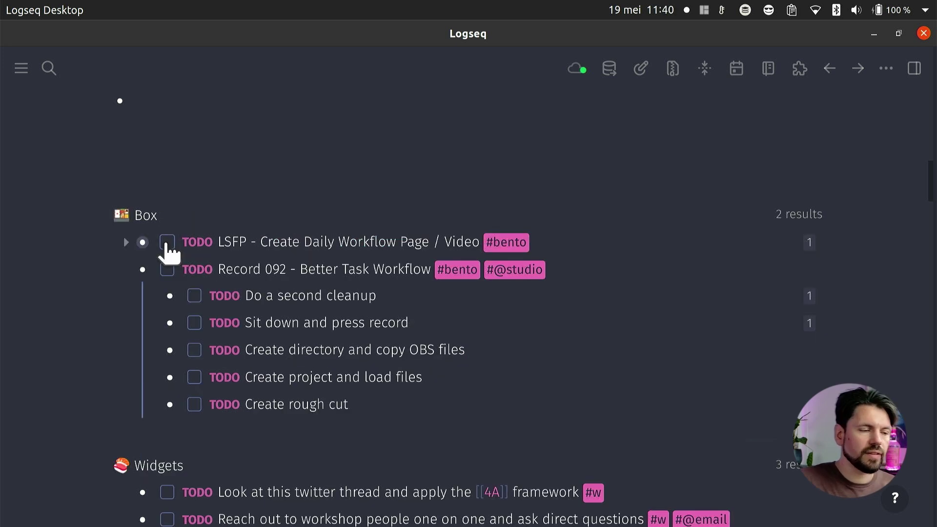
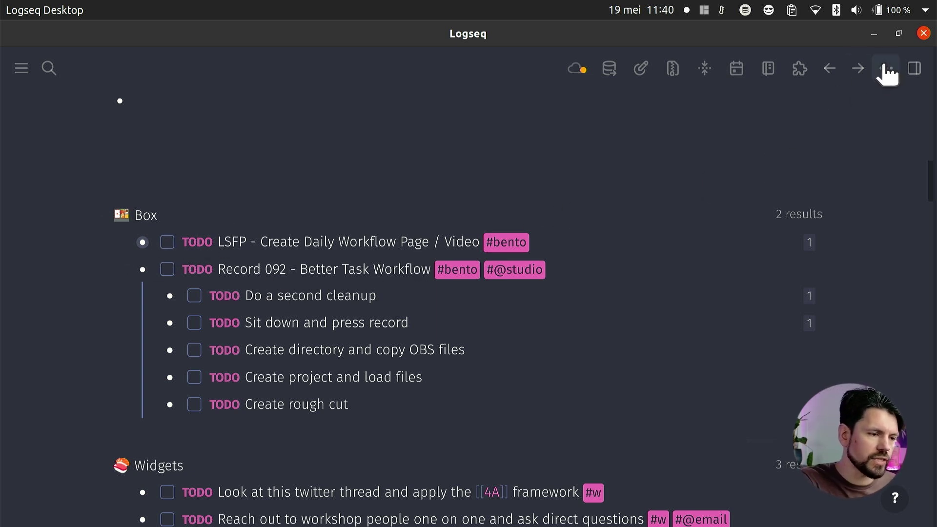
Open the graph's config.edn and highlight the Scheduled query block within the default journal queries
click(776, 122)
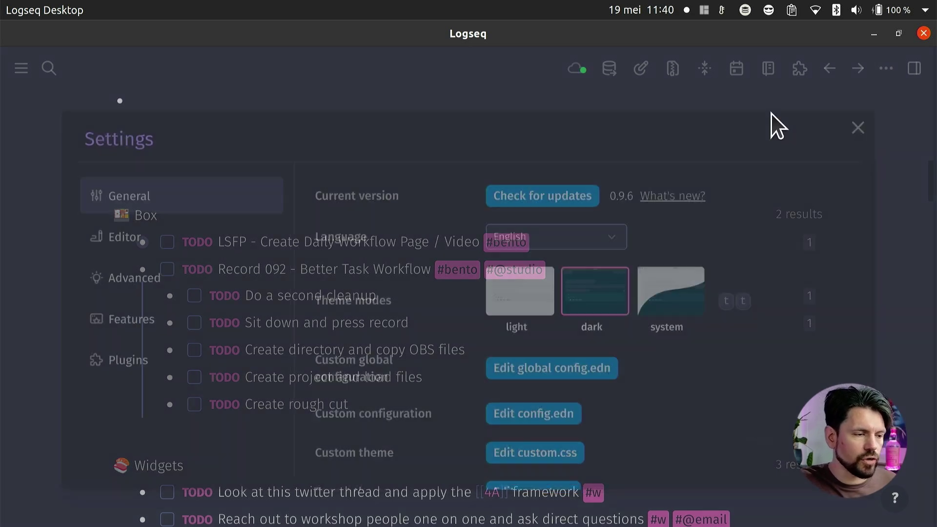
click(565, 417)
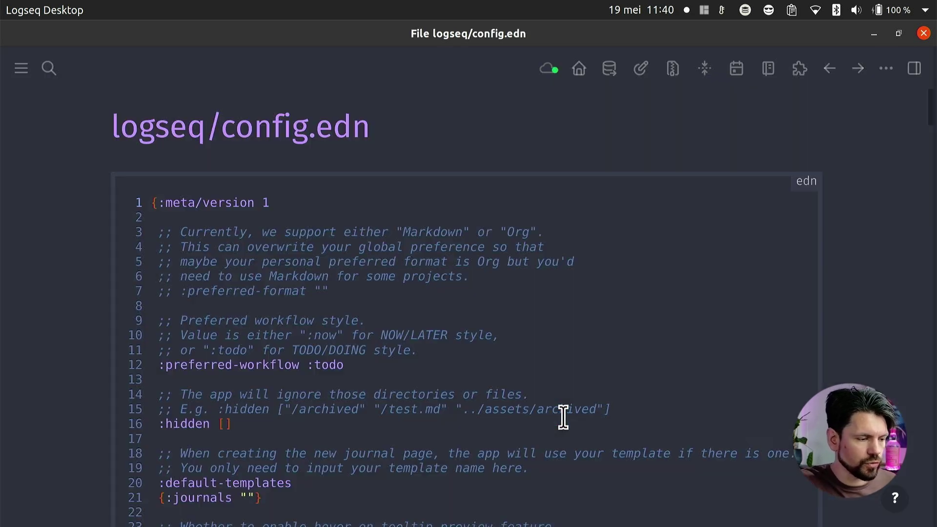
scroll(469, 359, down, 3)
scroll(469, 359, down, 20)
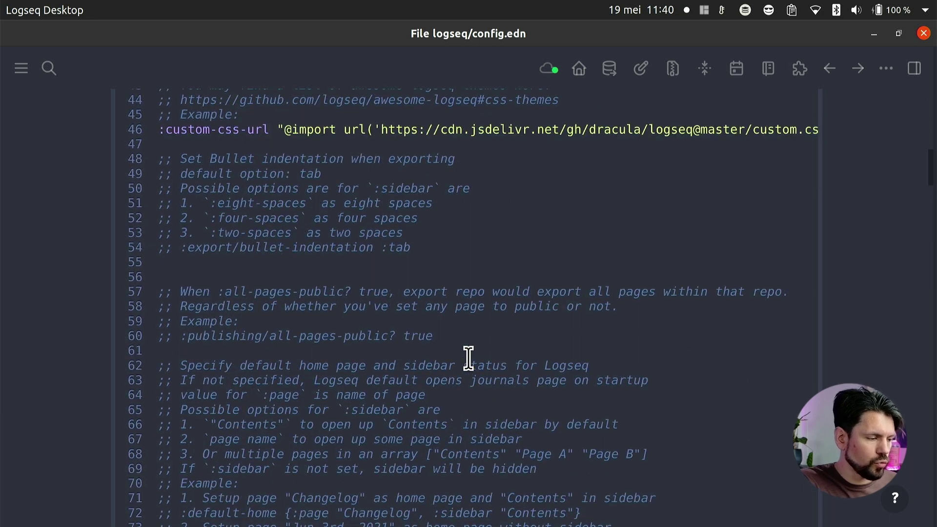
scroll(469, 359, down, 18)
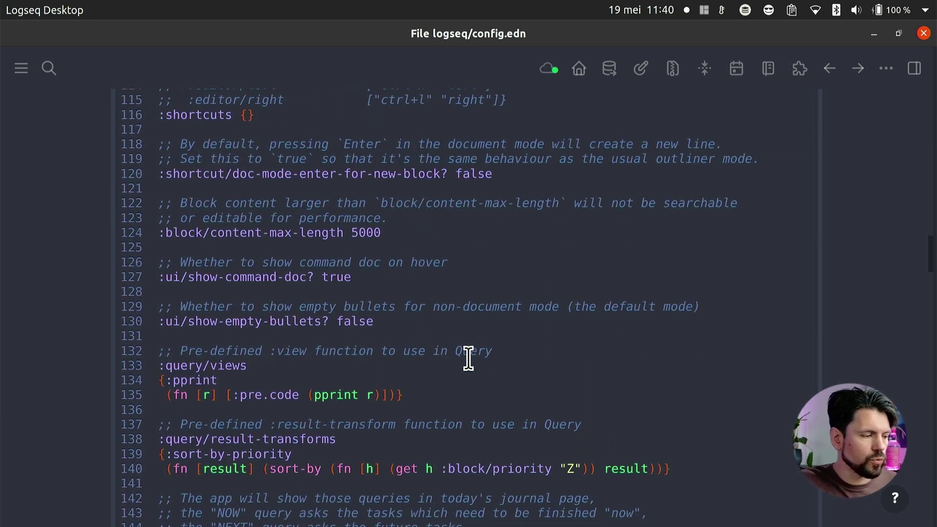
scroll(469, 359, down, 6)
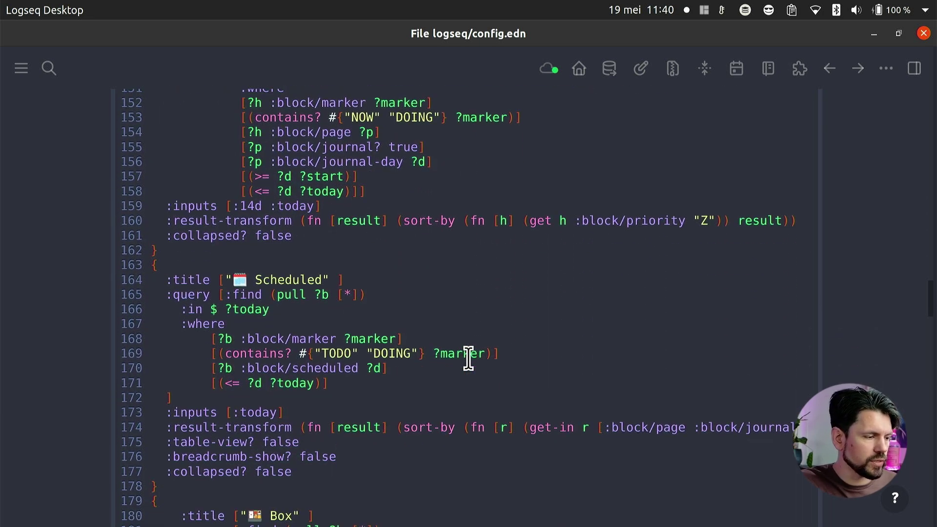
scroll(233, 201, up, 6)
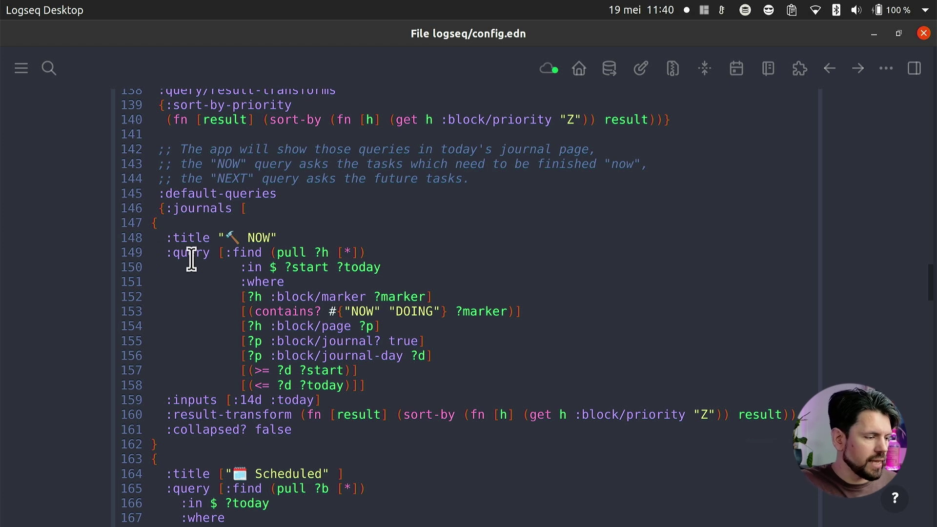
scroll(190, 256, down, 4)
scroll(191, 259, down, 2)
drag(150, 187, 205, 408)
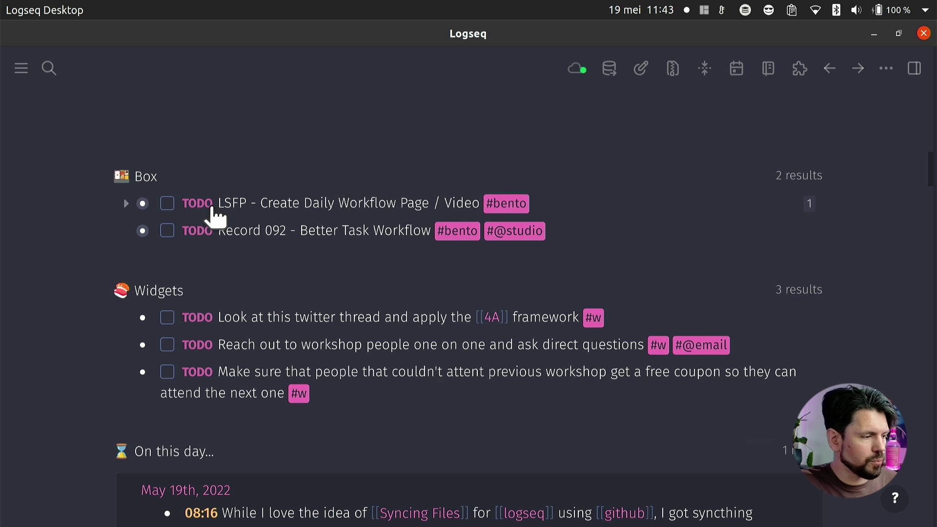
Review the subtasks of the LSFP - Create Daily Workflow Page / Video task in the Box list and collapse them again
click(129, 203)
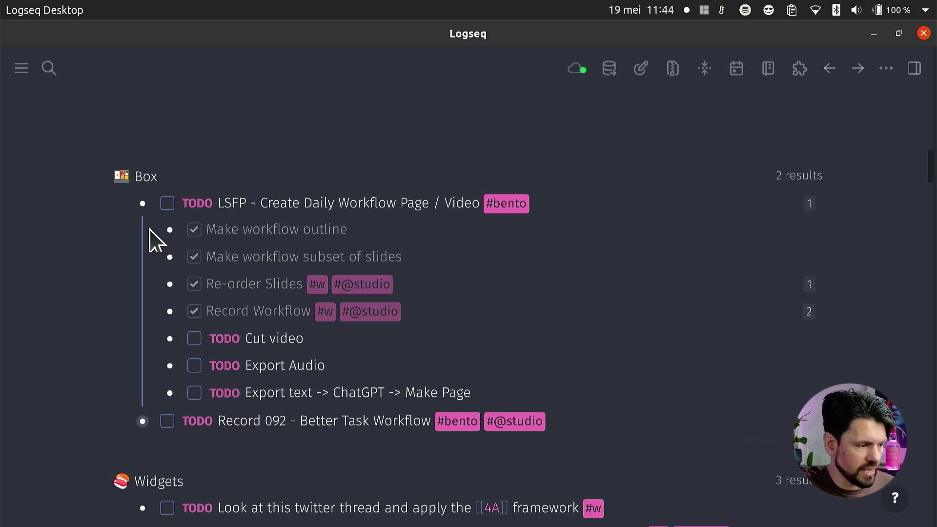
click(127, 204)
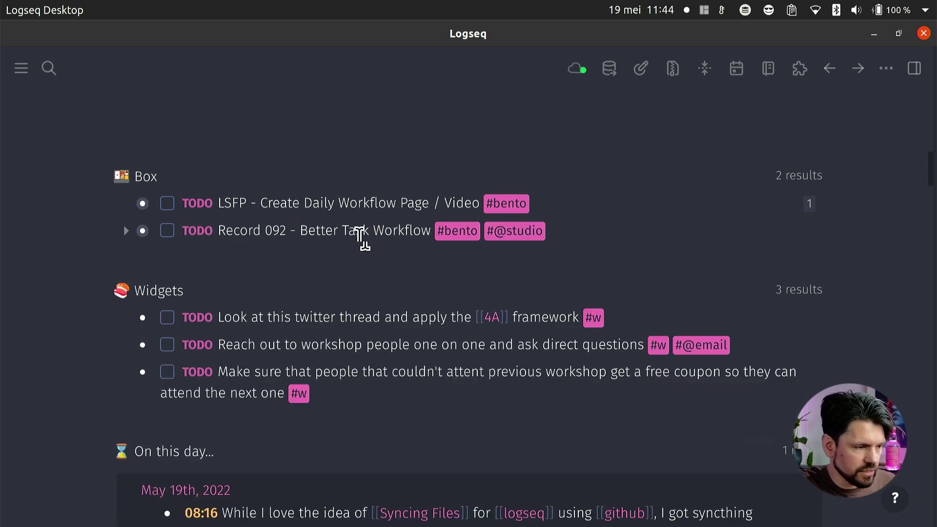
mouse_move(453, 233)
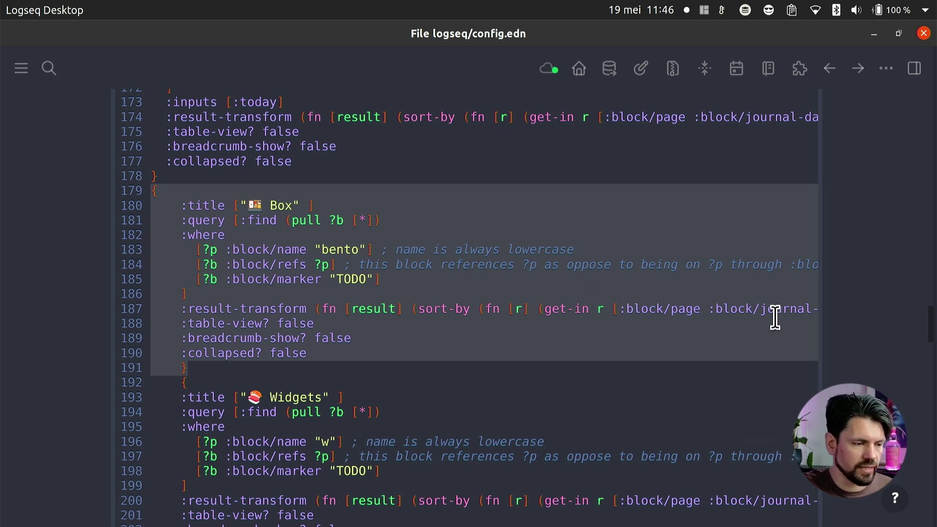
Examine the full result-transform line of the Box query in config.edn
click(812, 309)
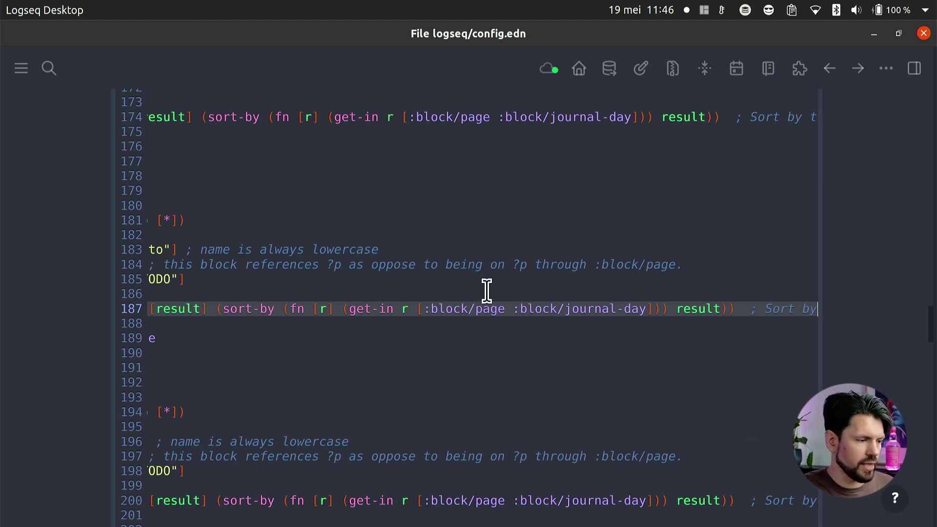
click(353, 341)
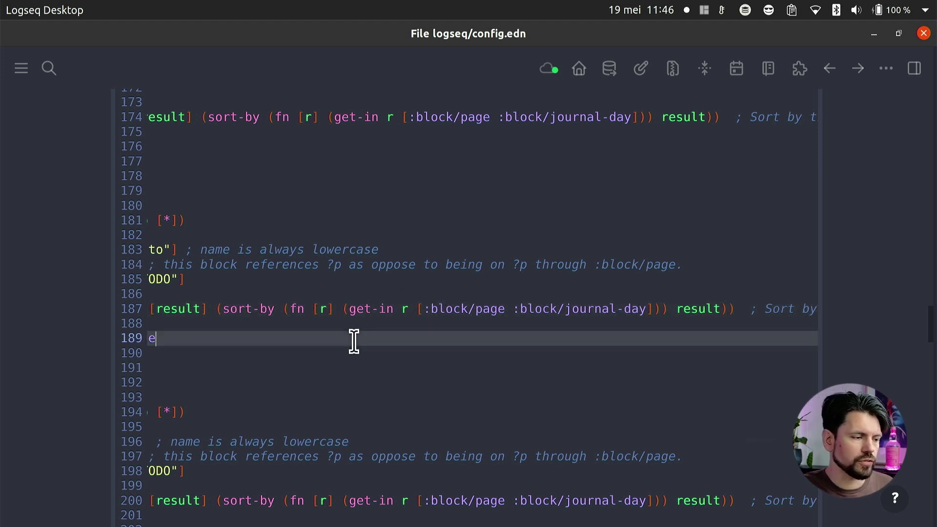
key(Left)
key(Left)
key(Left)
key(Left)
key(Left)
key(Left)
key(Left)
key(Left)
key(Left)
key(Left)
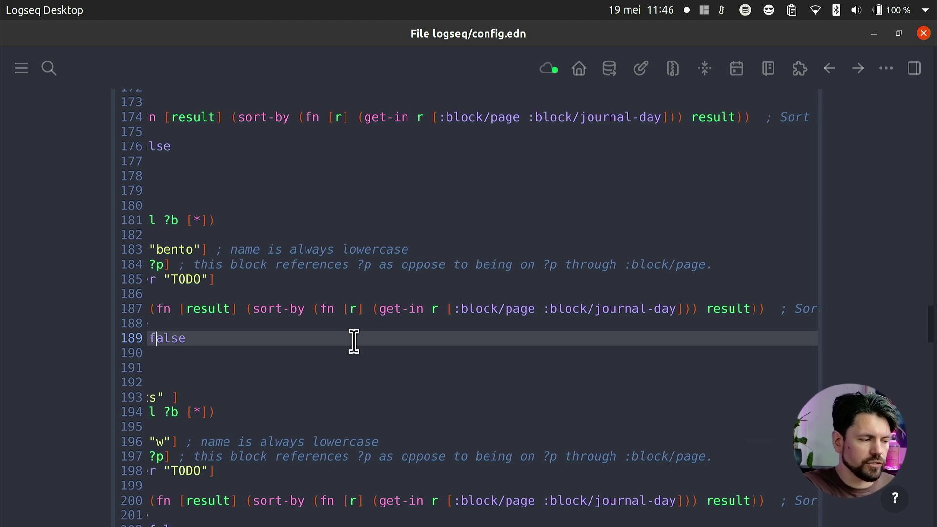
key(Left)
key(Left)
key(Left)
key(Left)
key(Left)
key(Left)
key(Left)
key(Left)
key(Left)
key(Left)
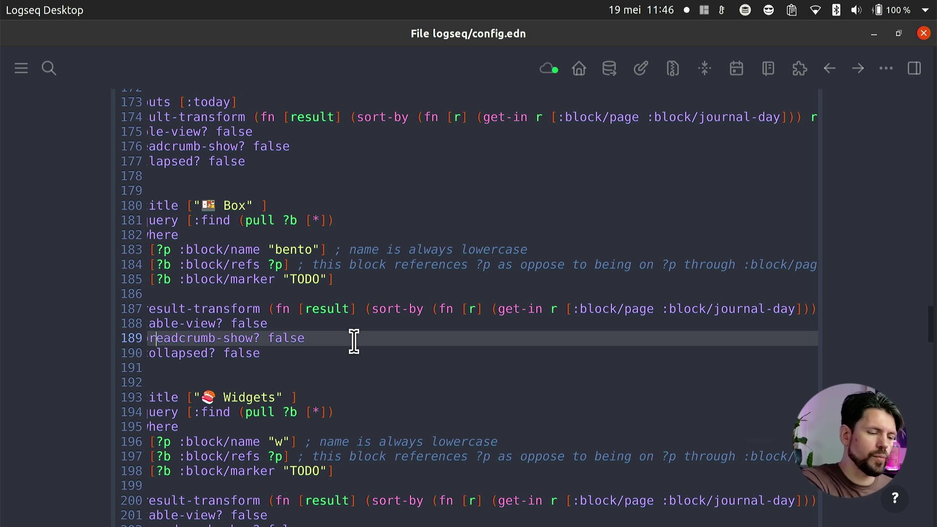
key(Left)
key(Left)
key(Left)
key(Left)
key(Left)
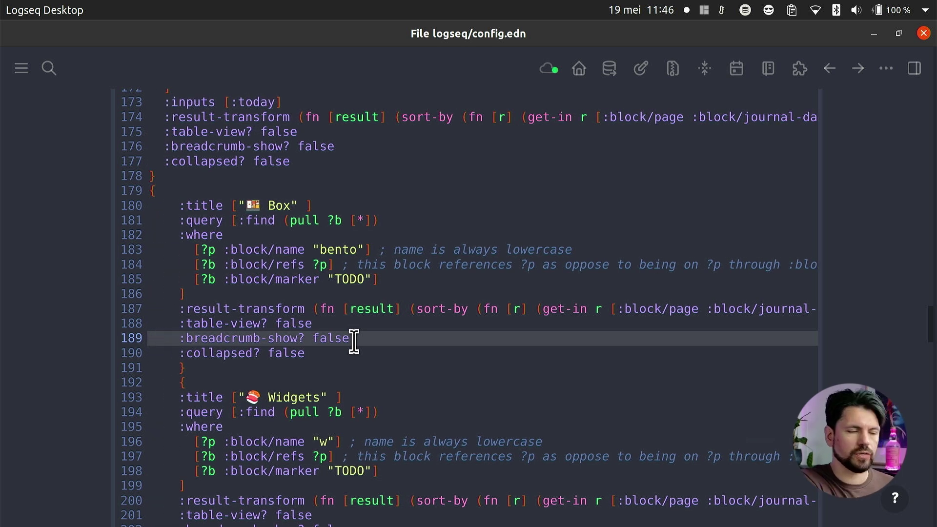